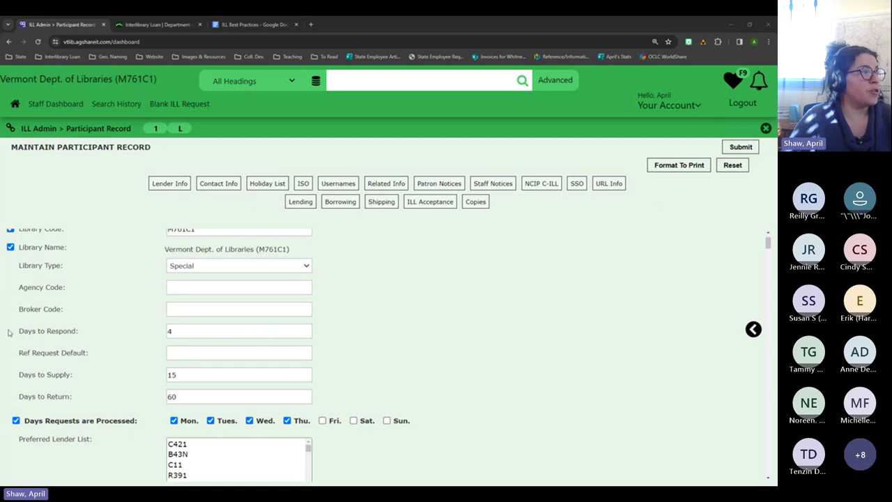
Search the library information database for the library name "pierson" and highlight the library code in its record.
left_click_drag(13, 331, 80, 333)
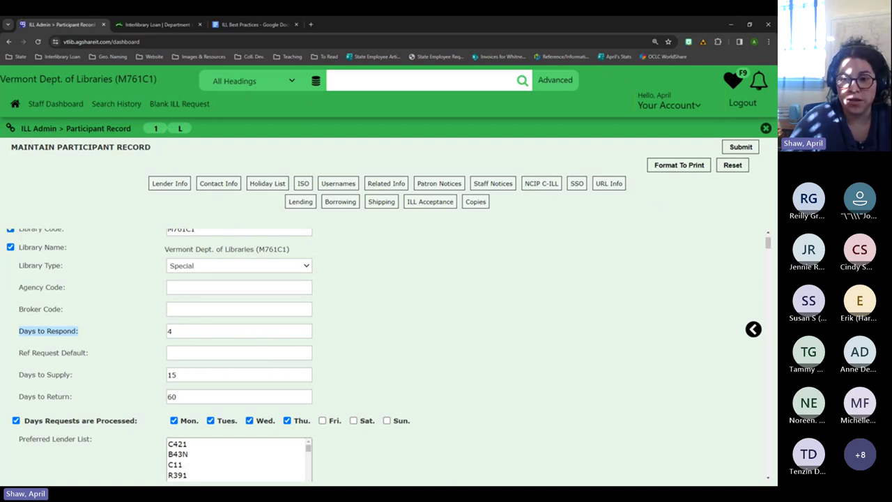
left_click(40, 105)
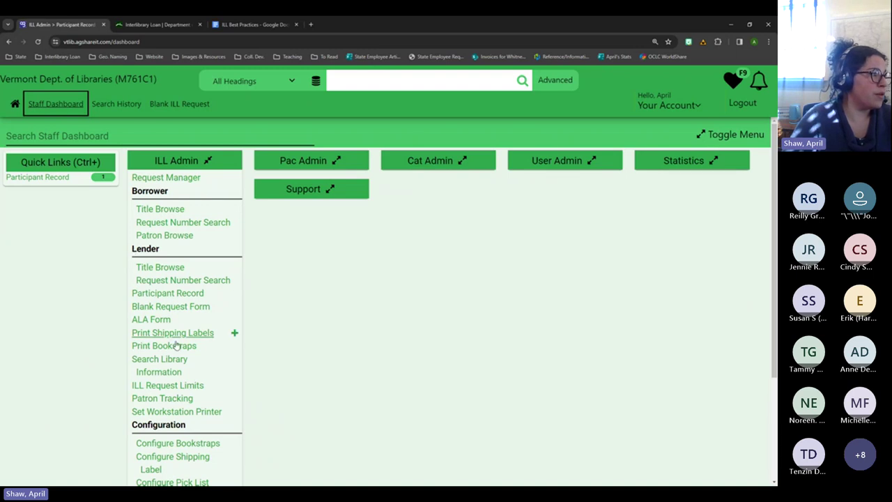
left_click_drag(191, 376, 134, 362)
left_click(134, 363)
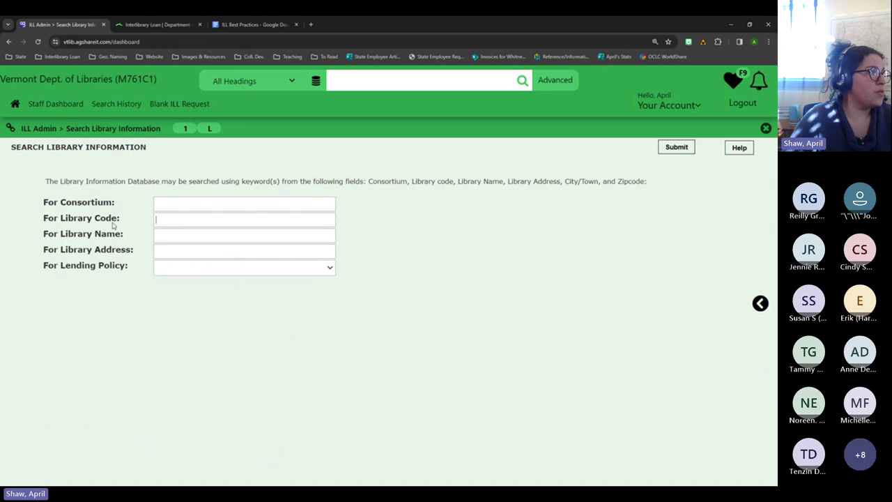
left_click(175, 237)
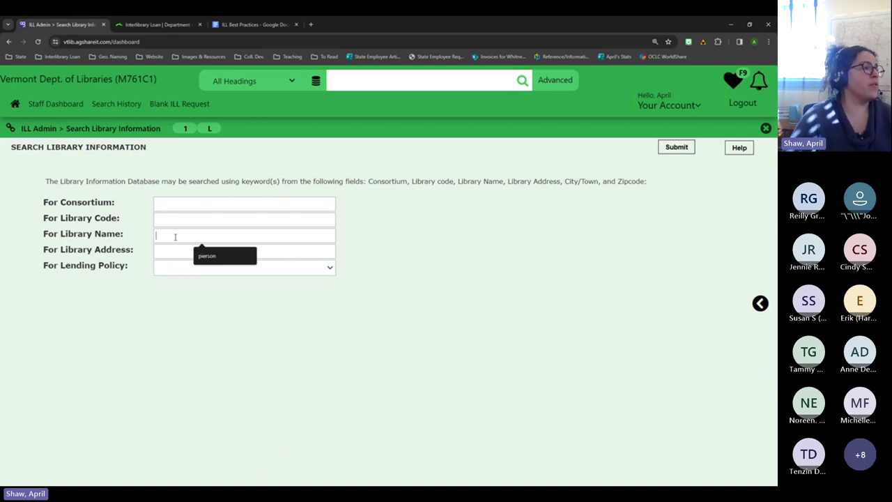
left_click(221, 255)
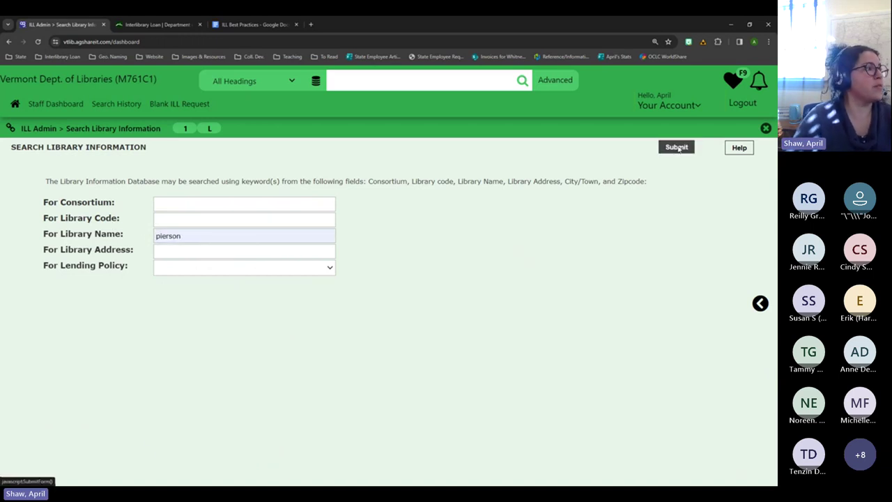
left_click(675, 149)
left_click_drag(179, 198, 221, 203)
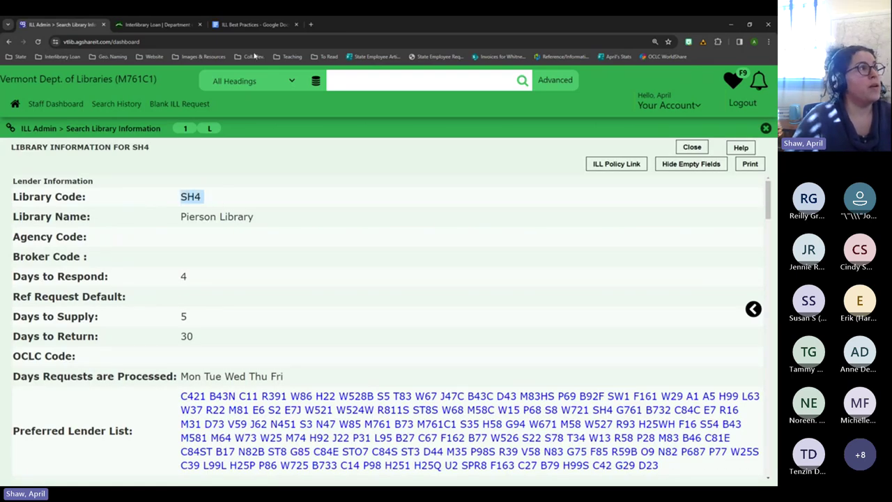
Open the Clover login page in a new browser tab and browse its library selection list for the library codes.
left_click(309, 23)
left_click(61, 56)
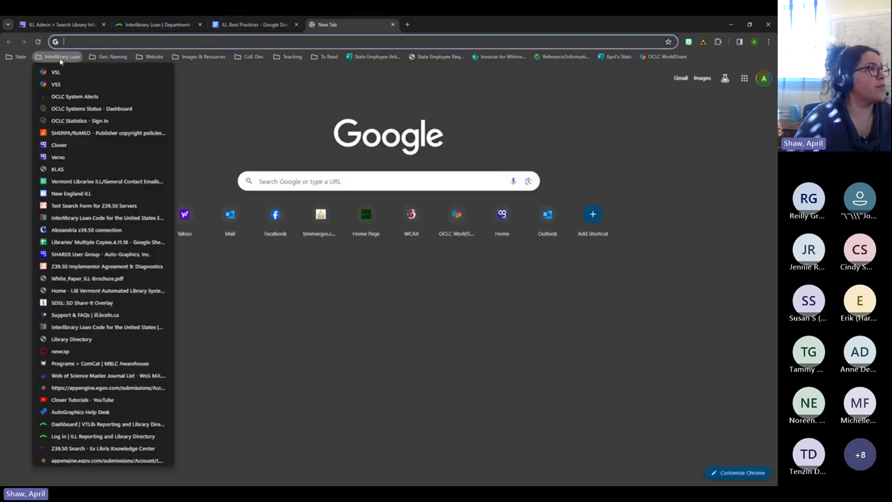
left_click(62, 151)
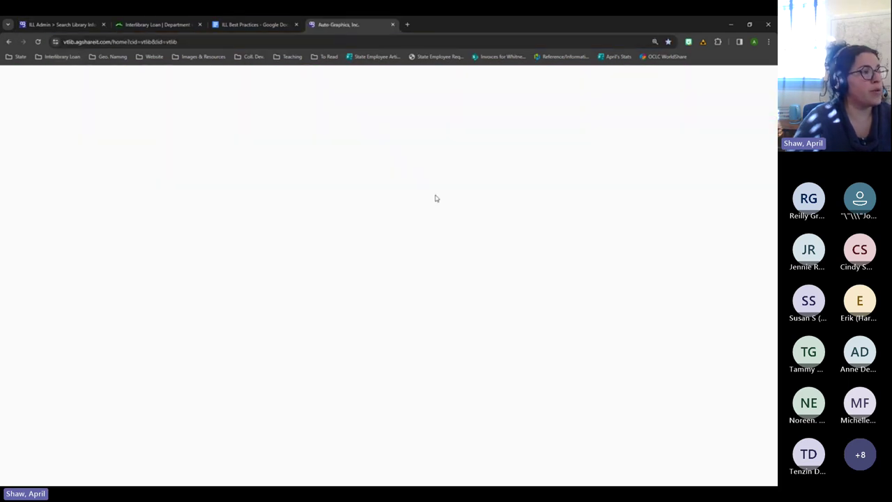
left_click(718, 113)
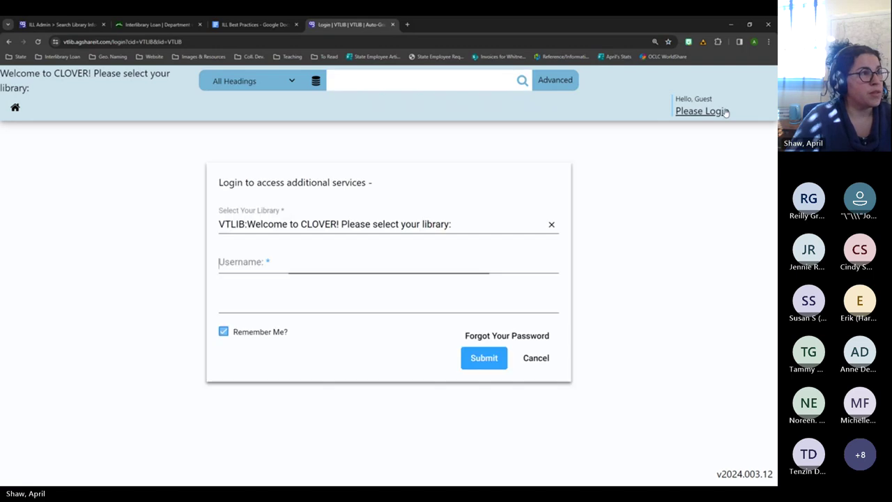
left_click(284, 224)
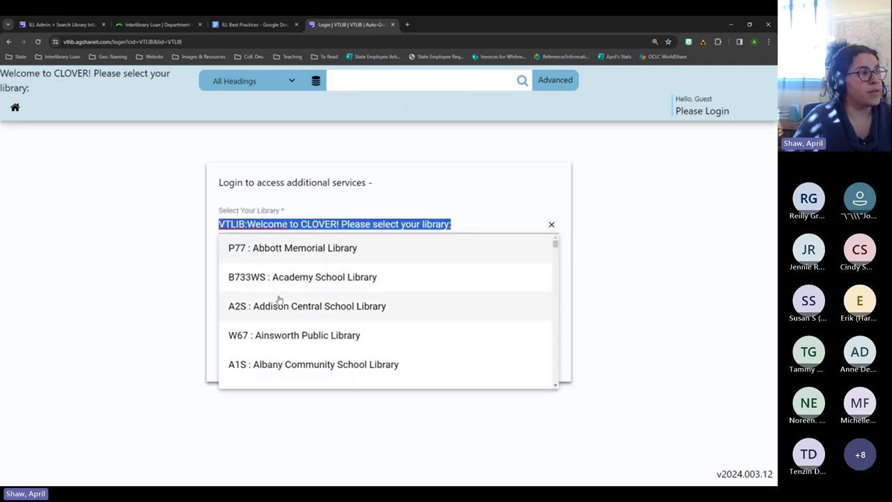
scroll(279, 301, "down", 1)
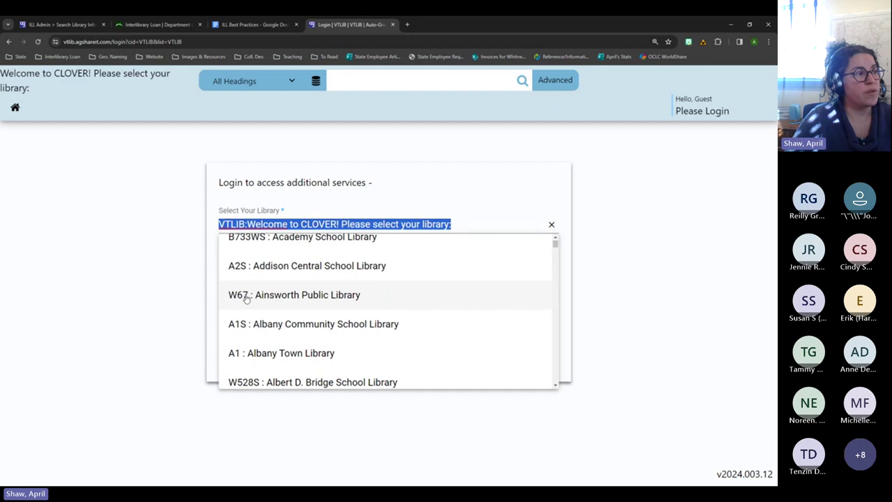
scroll(289, 301, "down", 3)
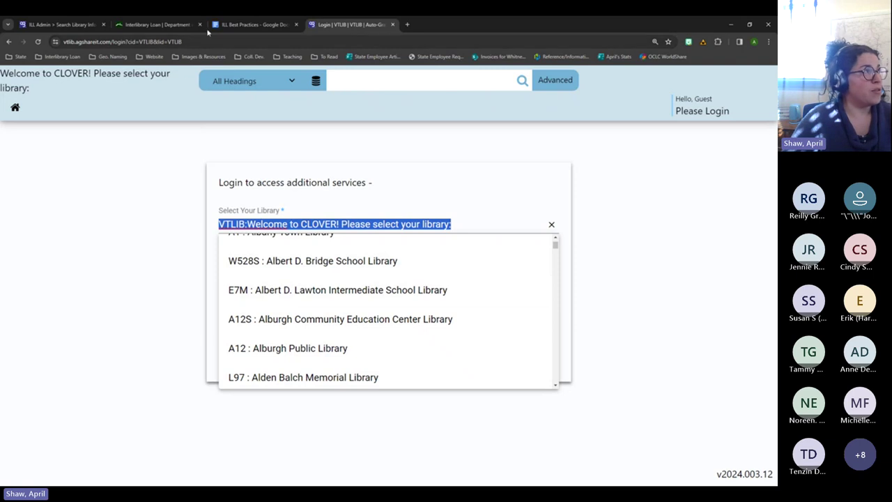
Return to the Pierson Library record and review its Days to Respond and Days Requests are Processed entries.
left_click(60, 25)
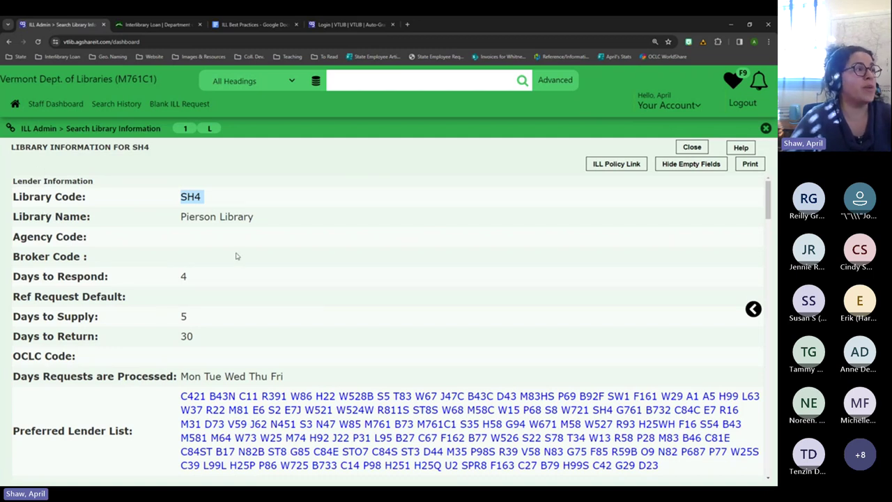
left_click(205, 206)
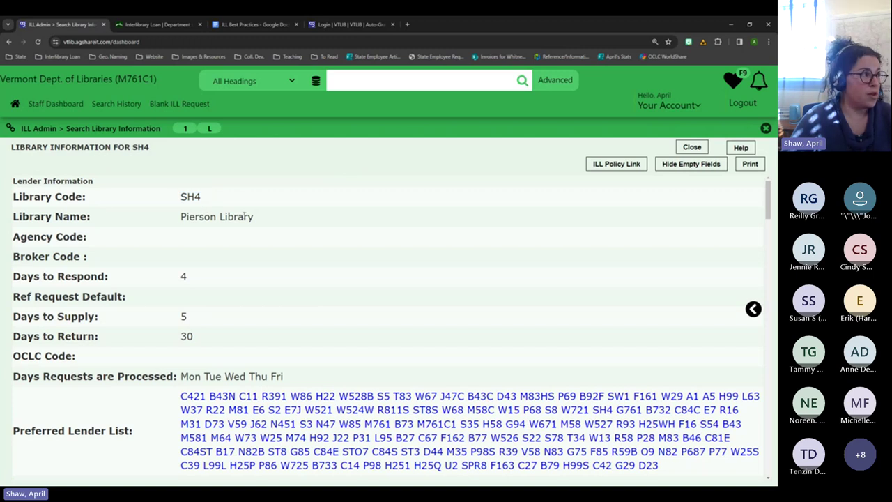
left_click_drag(206, 275, 33, 277)
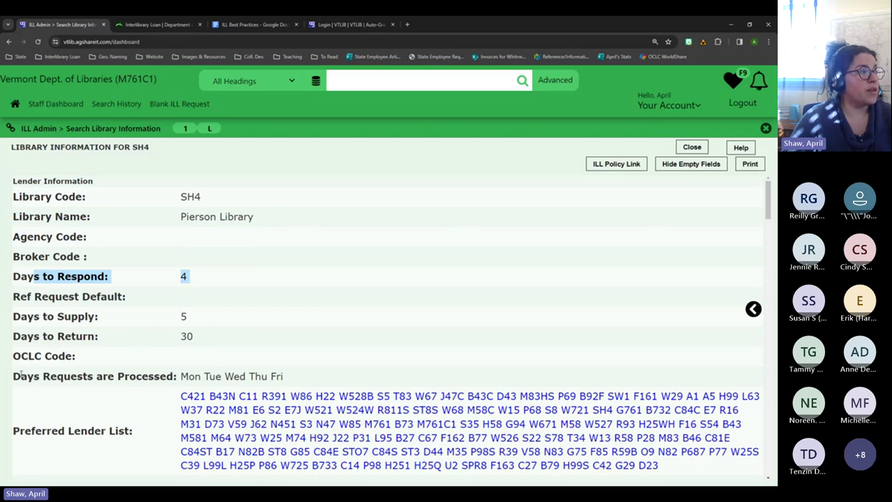
left_click_drag(20, 375, 292, 383)
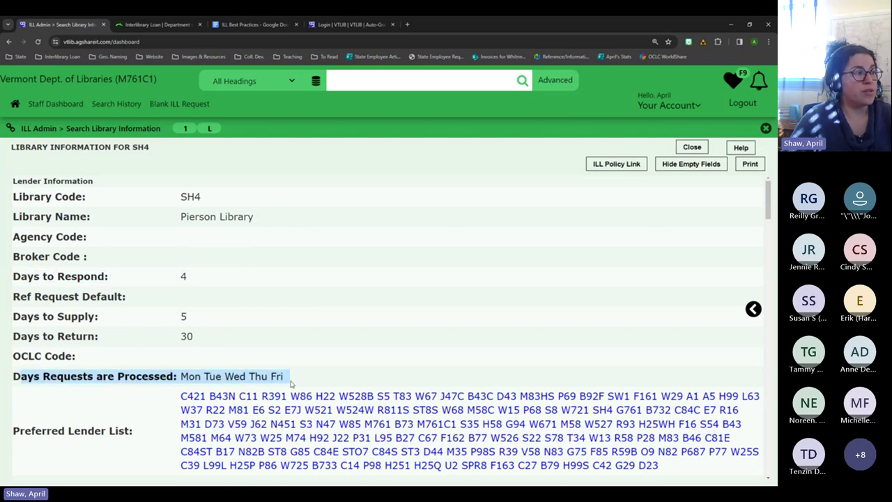
left_click(300, 375)
Examine the record's lender lists, address and ILL contact details, and highlight the ILL email address.
scroll(293, 269, "down", 1)
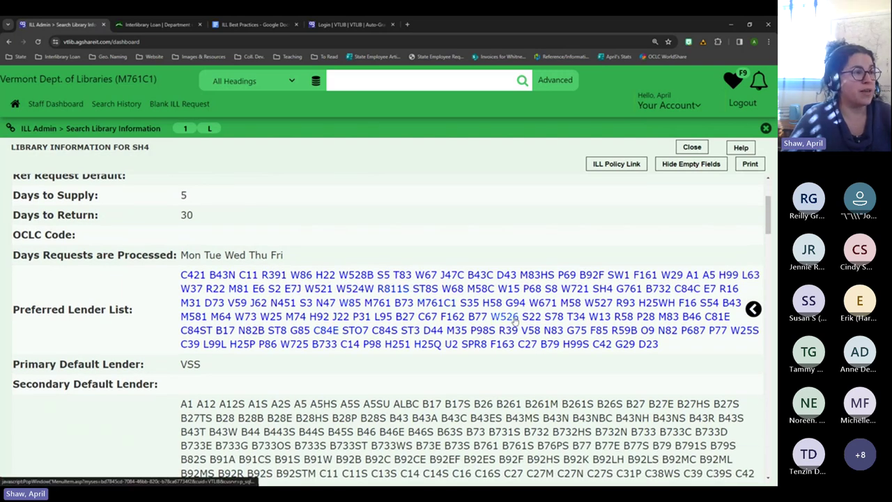
scroll(239, 340, "down", 2)
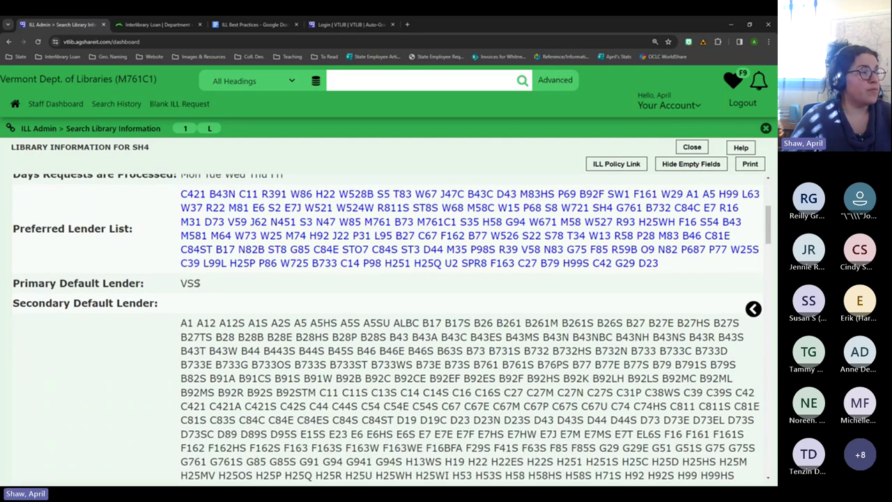
scroll(202, 287, "down", 9)
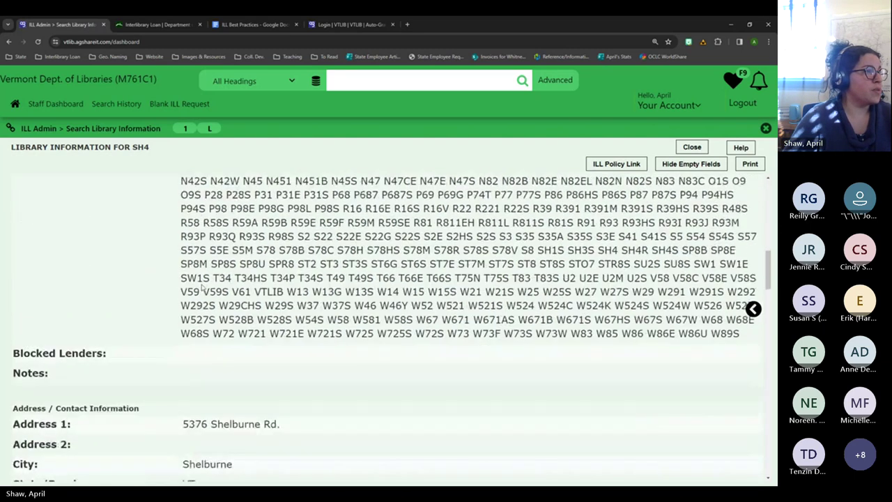
scroll(202, 287, "down", 2)
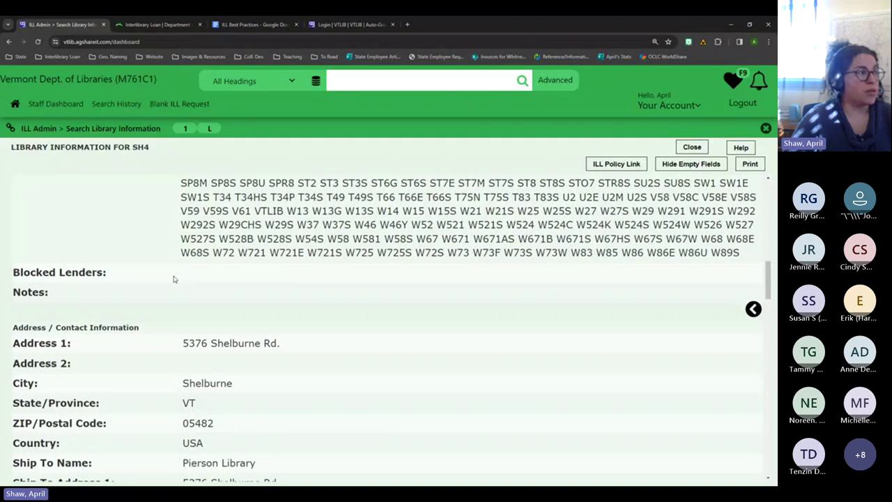
scroll(174, 279, "down", 5)
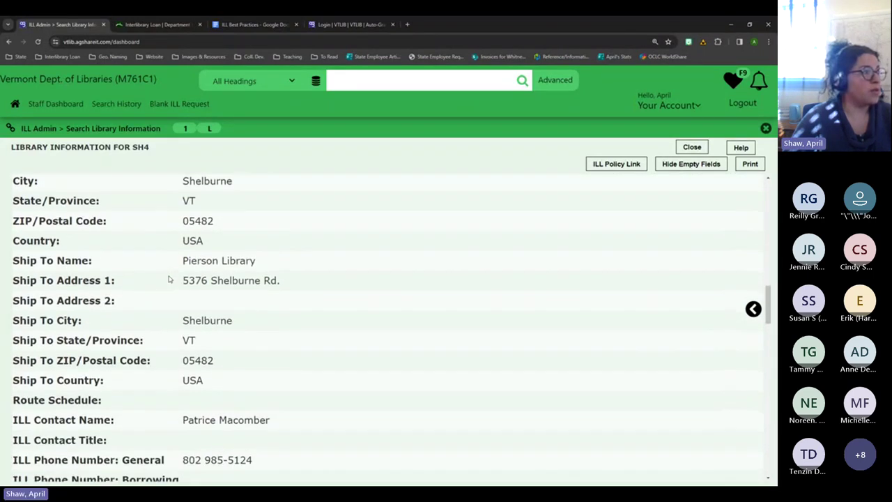
scroll(168, 280, "down", 5)
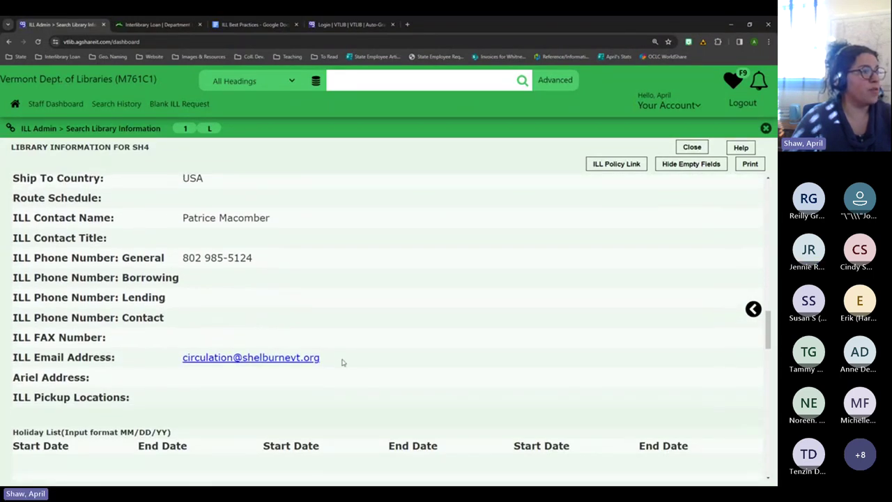
left_click_drag(343, 362, 170, 360)
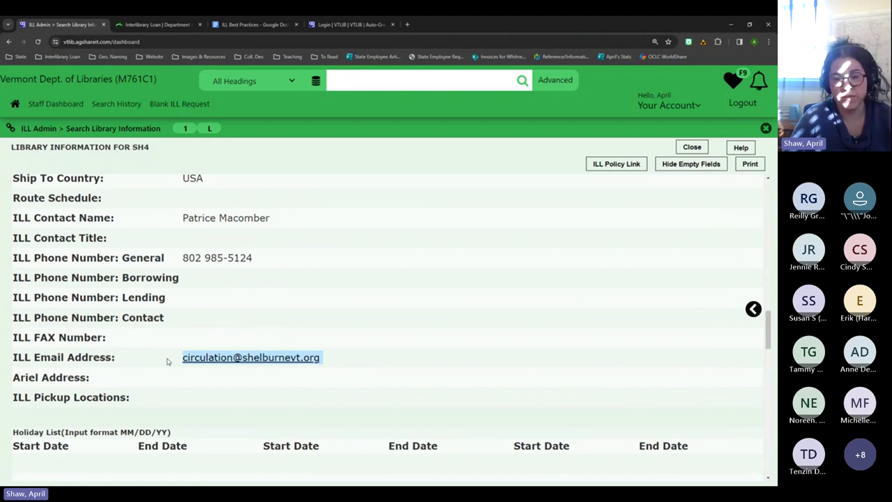
Examine the record's holiday list and the information on public access and borrowing.
scroll(168, 360, "down", 4)
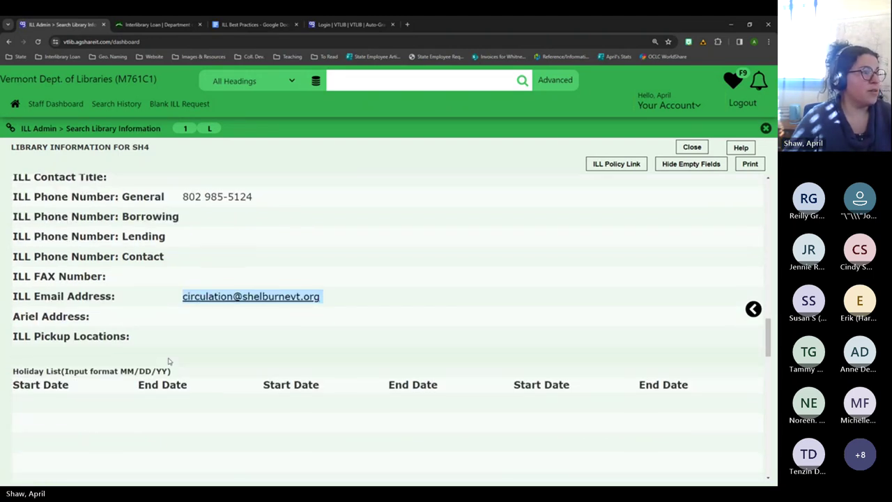
left_click_drag(281, 279, 235, 341)
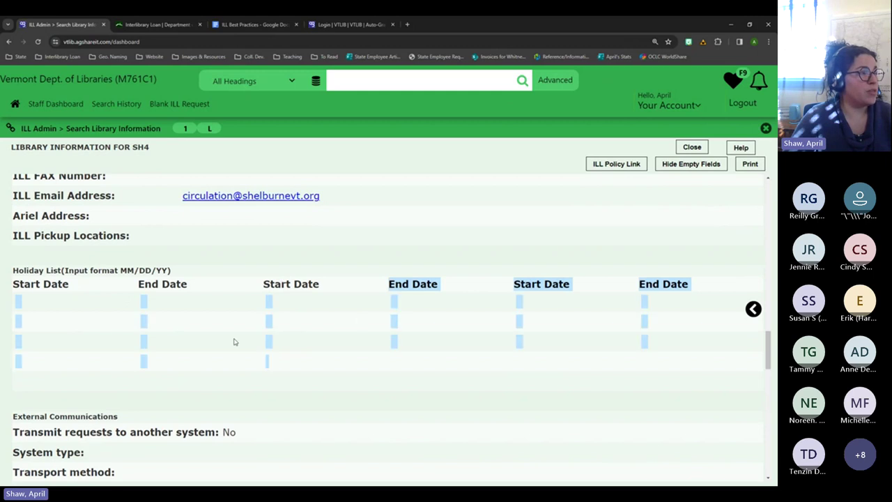
left_click(268, 322)
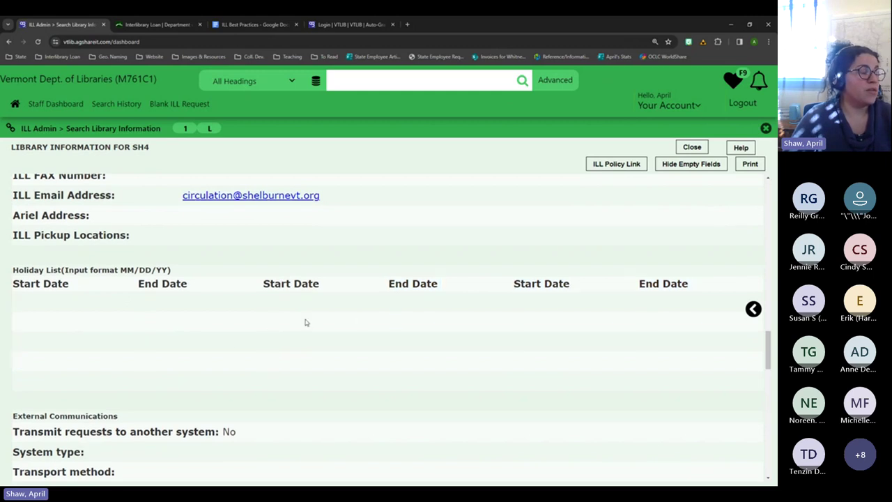
scroll(304, 323, "down", 5)
scroll(305, 322, "down", 4)
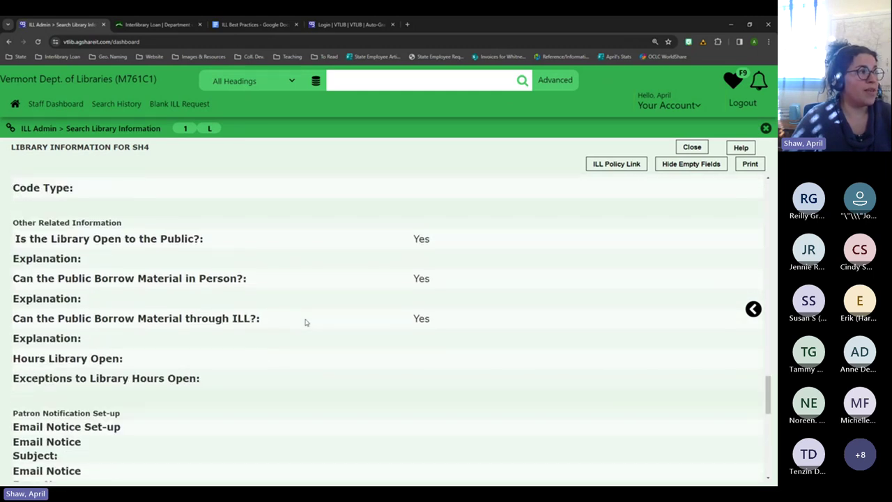
Review the patron notification and URL information sections, and close the library record.
scroll(304, 322, "down", 5)
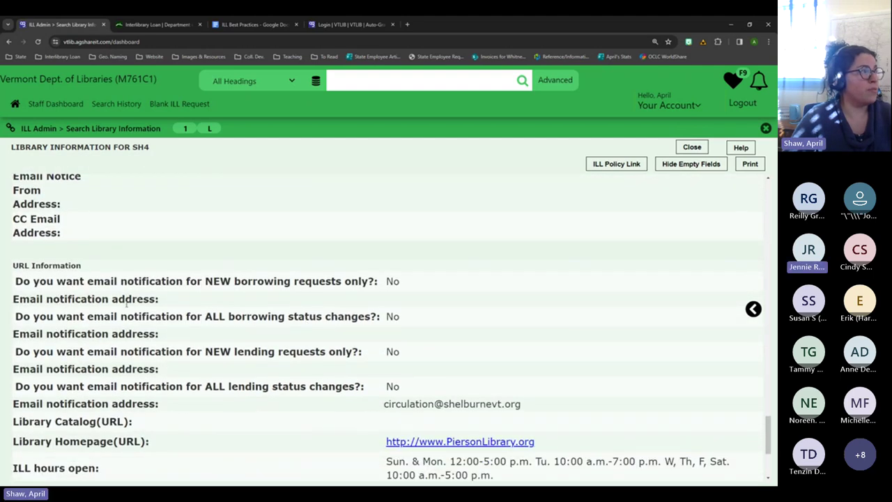
scroll(163, 305, "up", 3)
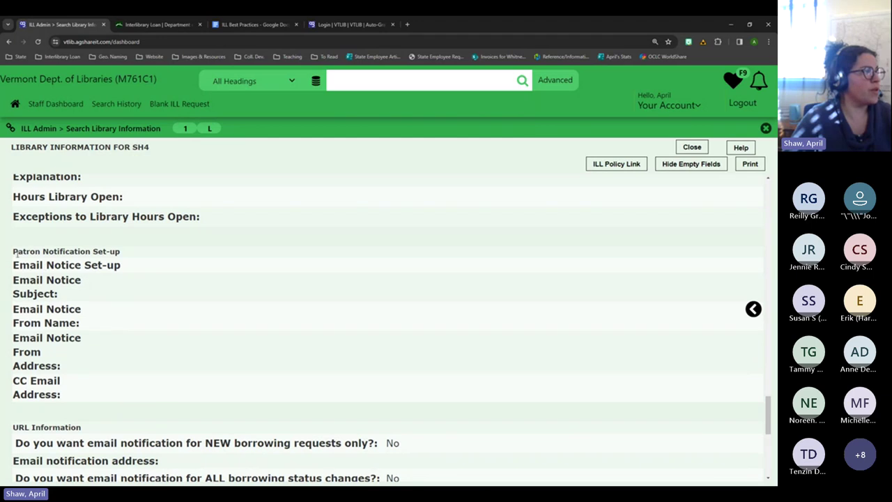
scroll(209, 304, "down", 5)
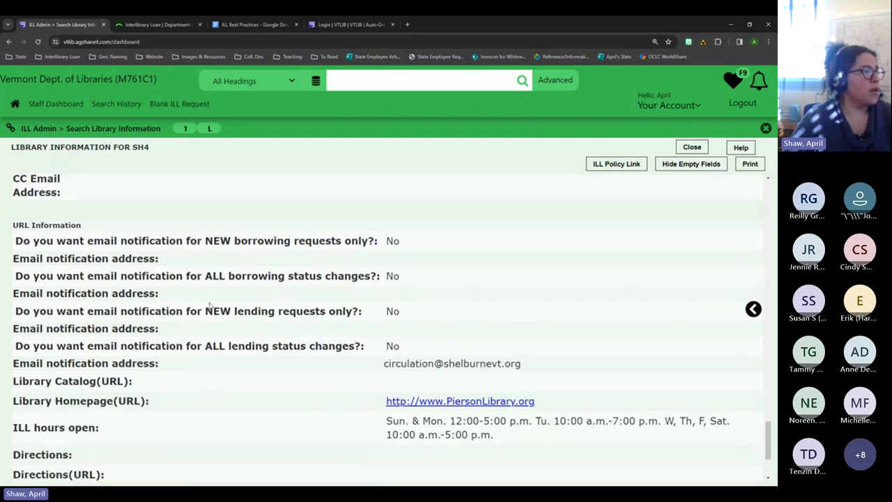
scroll(329, 304, "down", 3)
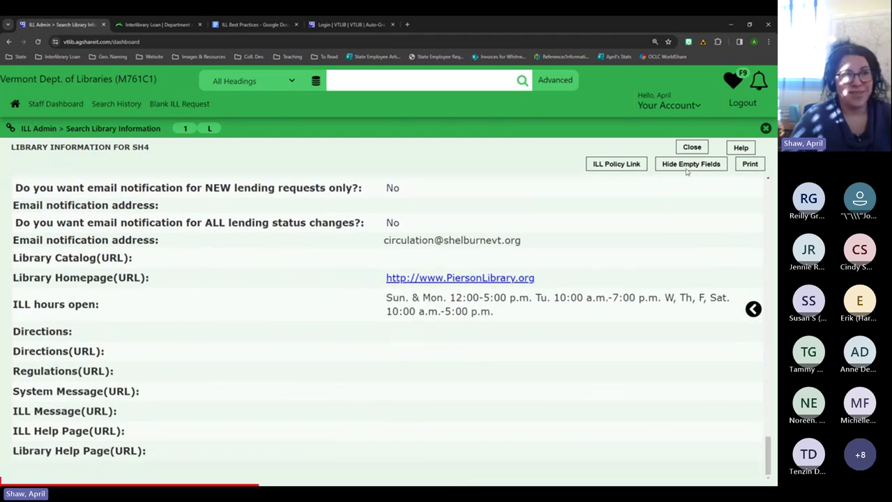
left_click(697, 147)
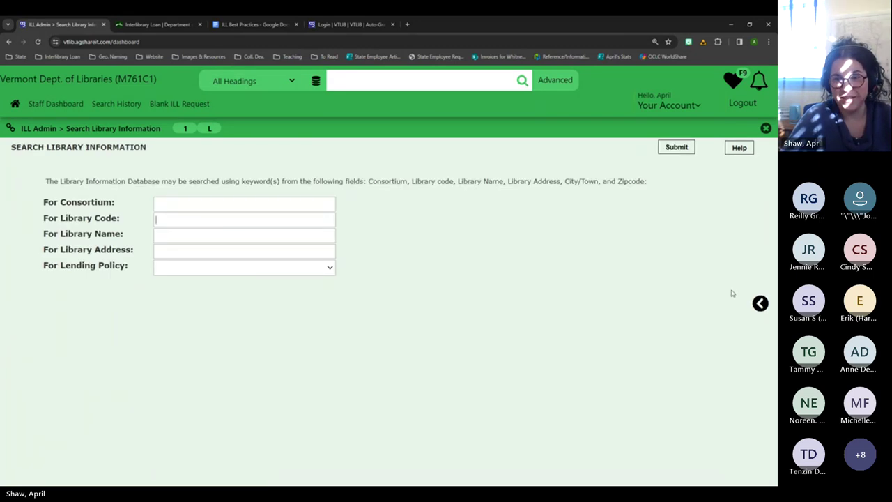